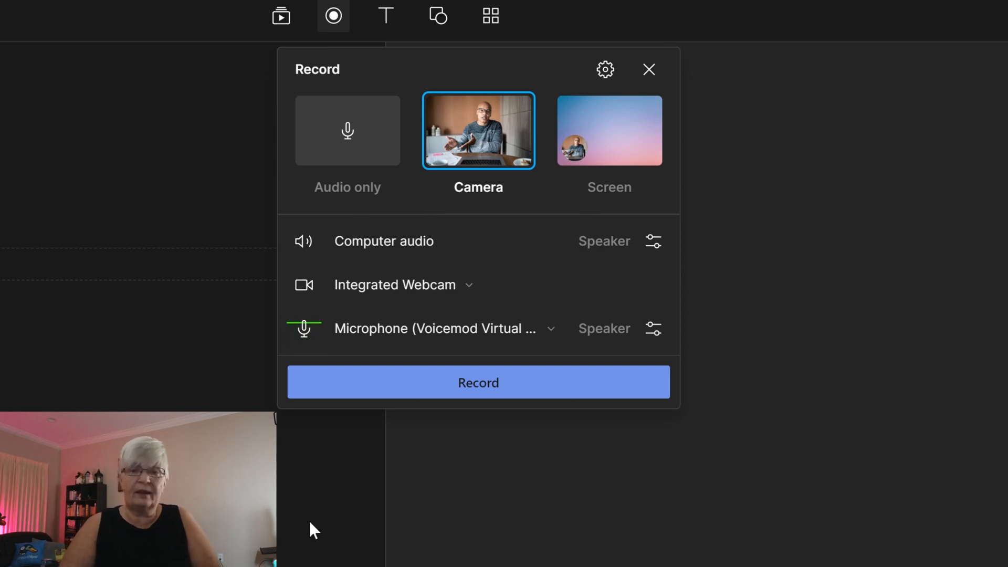
# Set the recording type to Screen
pyautogui.click(581, 134)
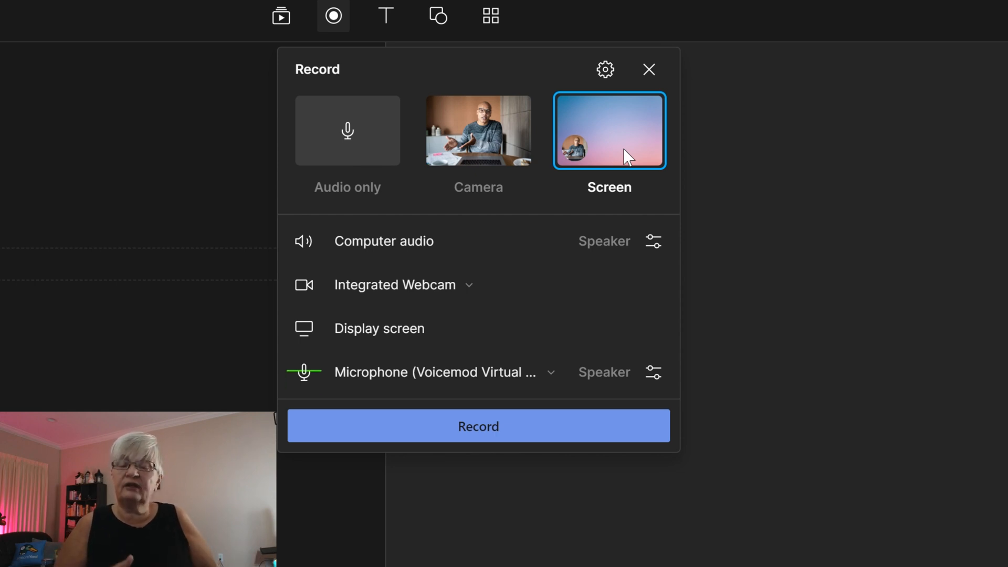
# Examine the recorder settings for transcription language, hiding Descript during screen recording, and maximum recording resolution
pyautogui.click(606, 70)
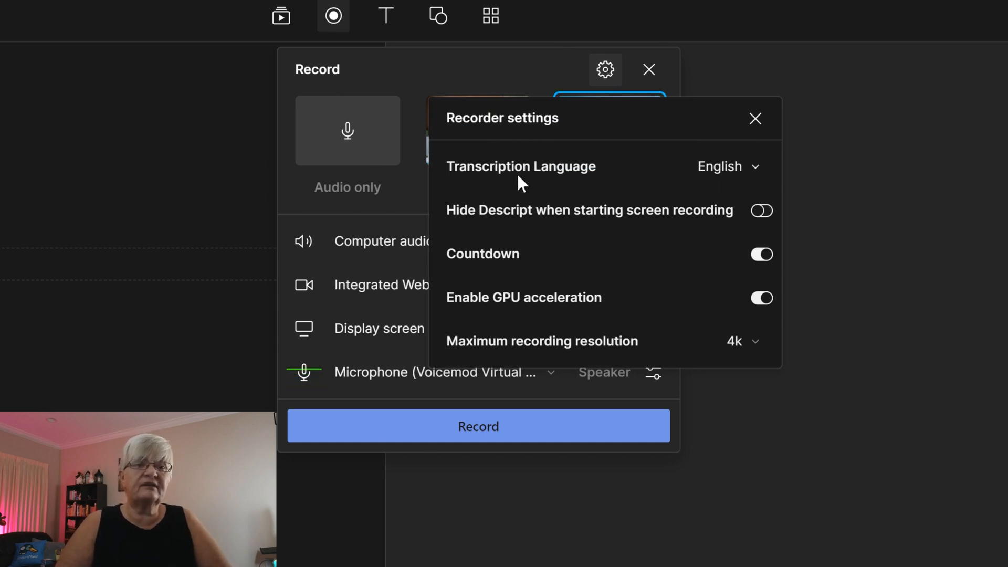
pyautogui.click(766, 169)
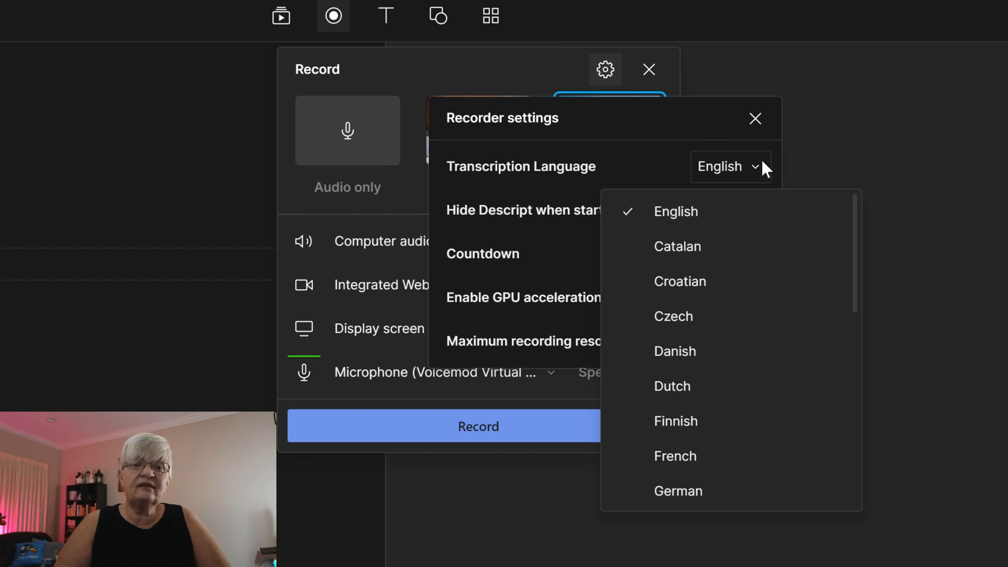
pyautogui.click(759, 168)
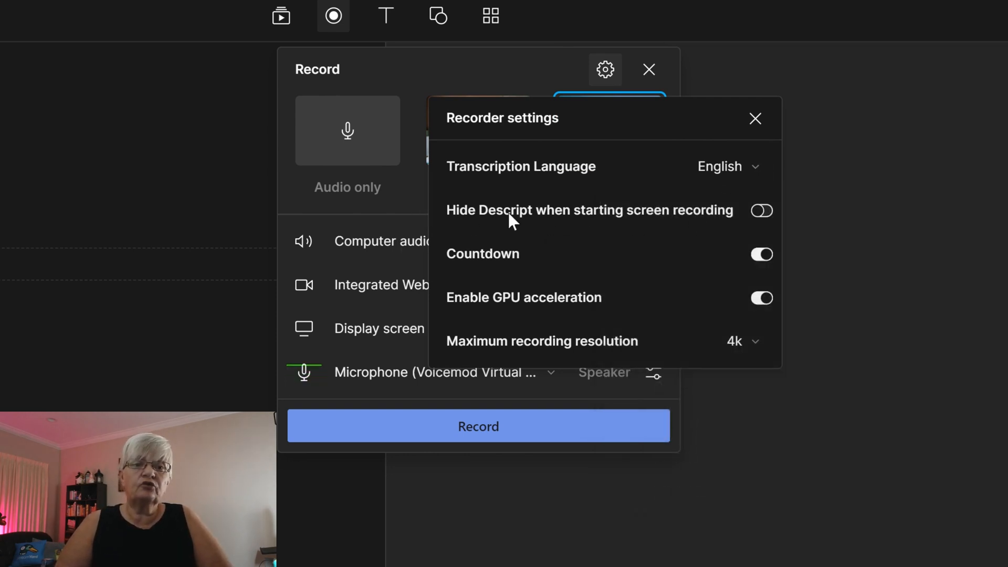
pyautogui.click(766, 211)
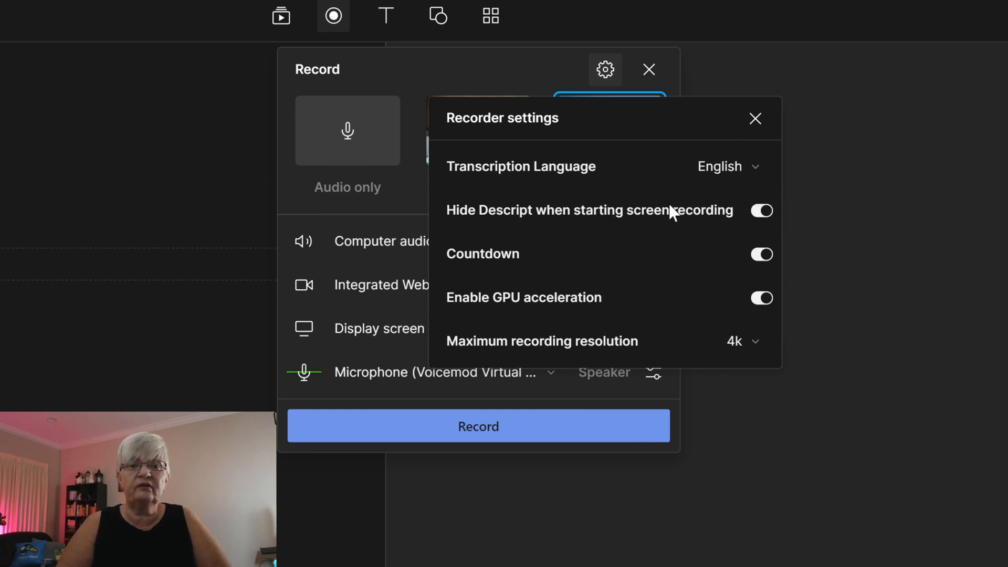
pyautogui.click(762, 210)
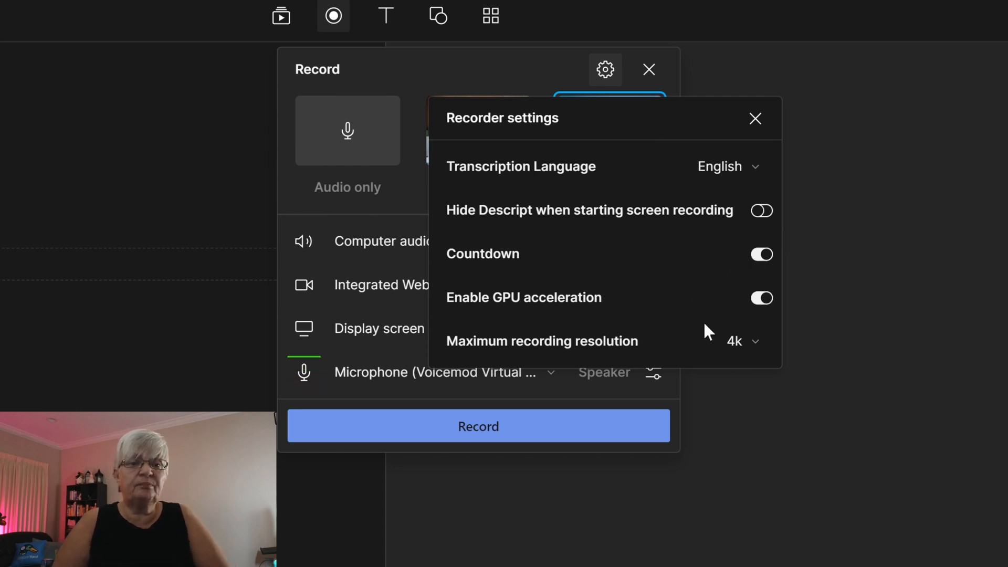
pyautogui.click(758, 344)
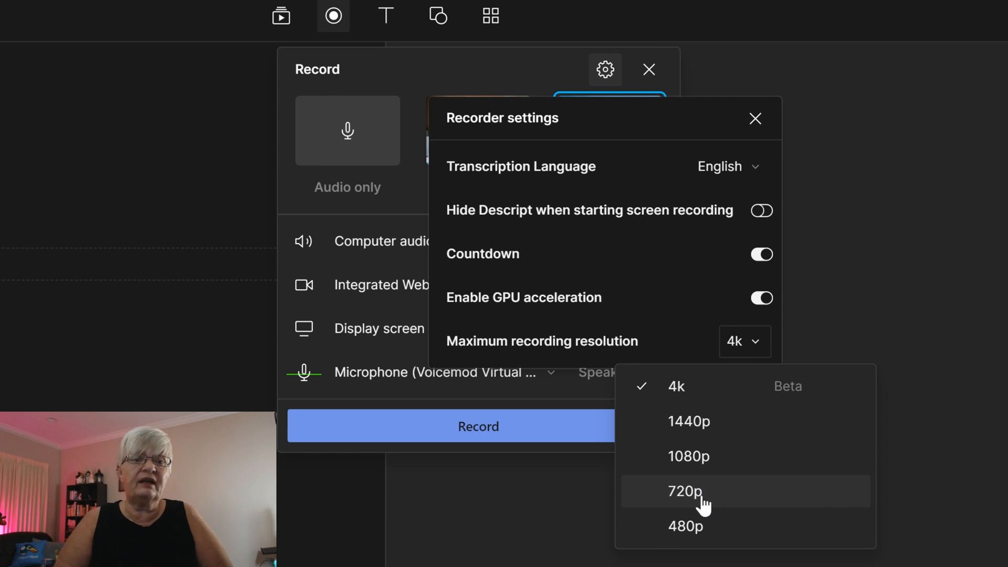
pyautogui.click(612, 300)
pyautogui.click(753, 119)
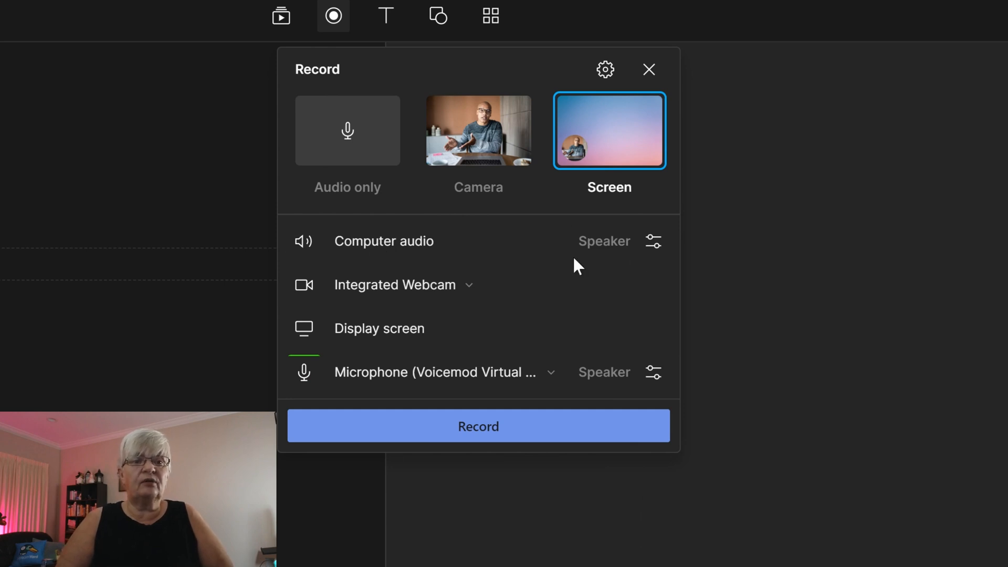
# Add "computer" as the speaker for the computer audio
pyautogui.click(609, 242)
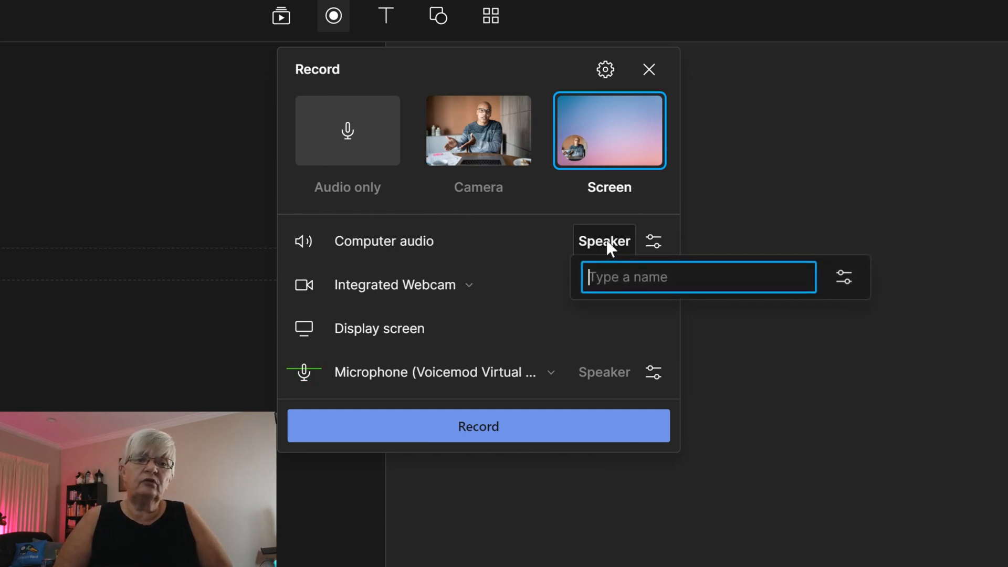
pyautogui.write('Computer')
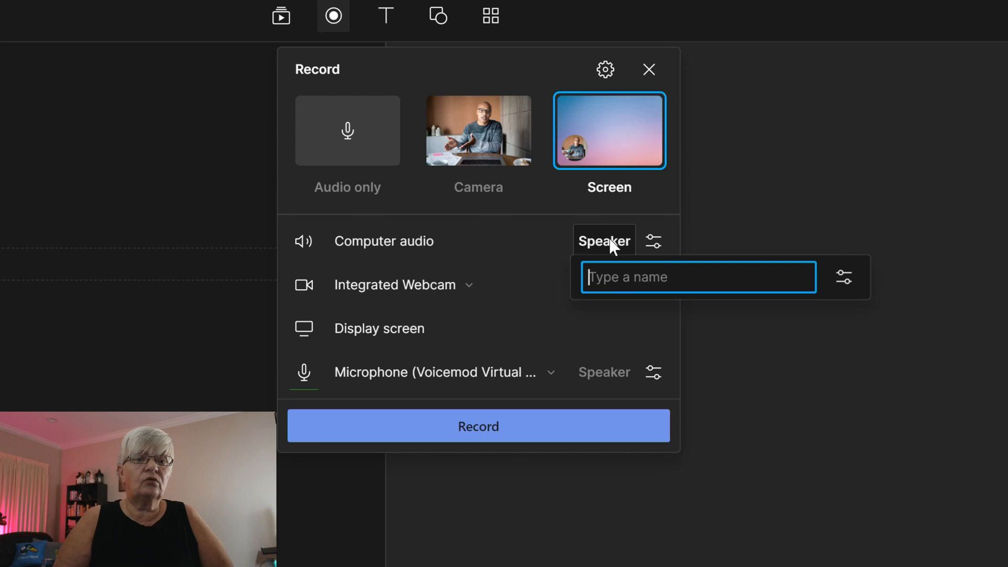
pyautogui.write('computer')
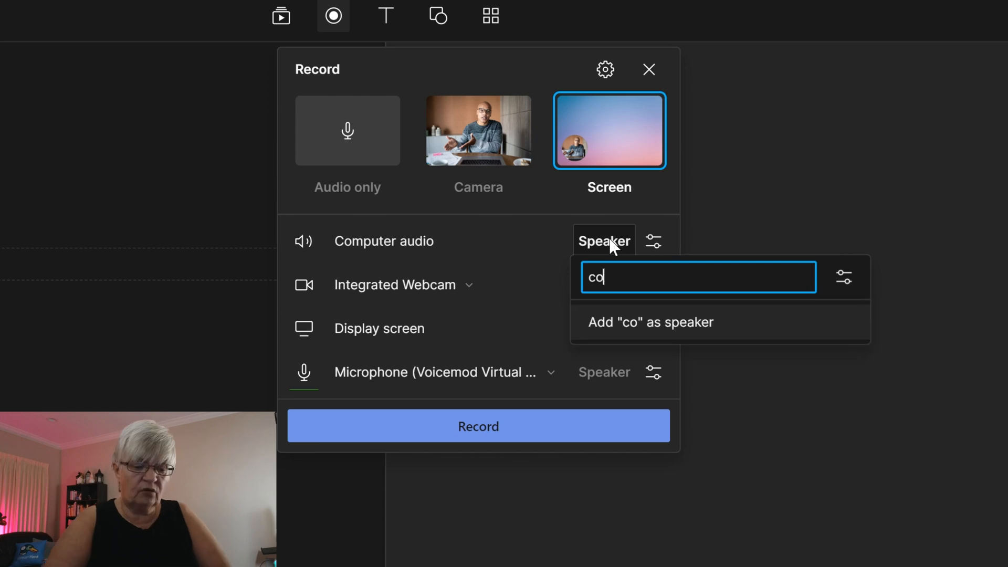
pyautogui.press('Return')
# Check the available cameras and assign PixelPia as the speaker for the microphone
pyautogui.click(653, 285)
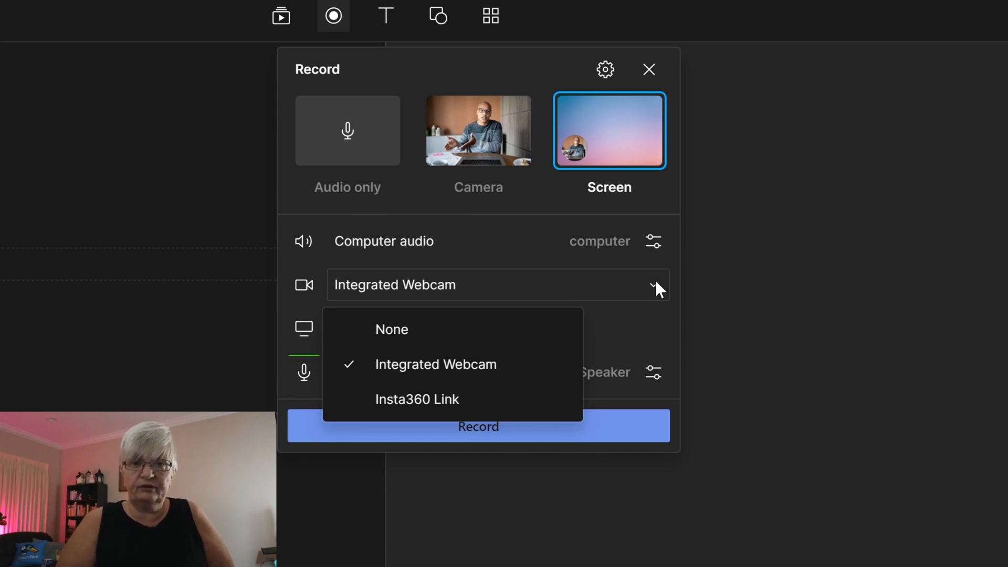
pyautogui.click(292, 335)
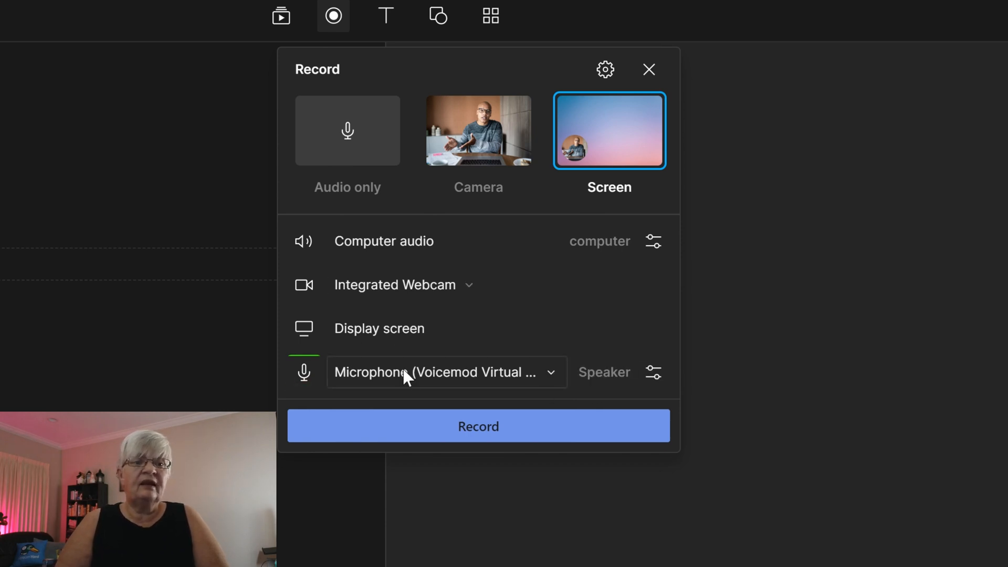
pyautogui.click(620, 366)
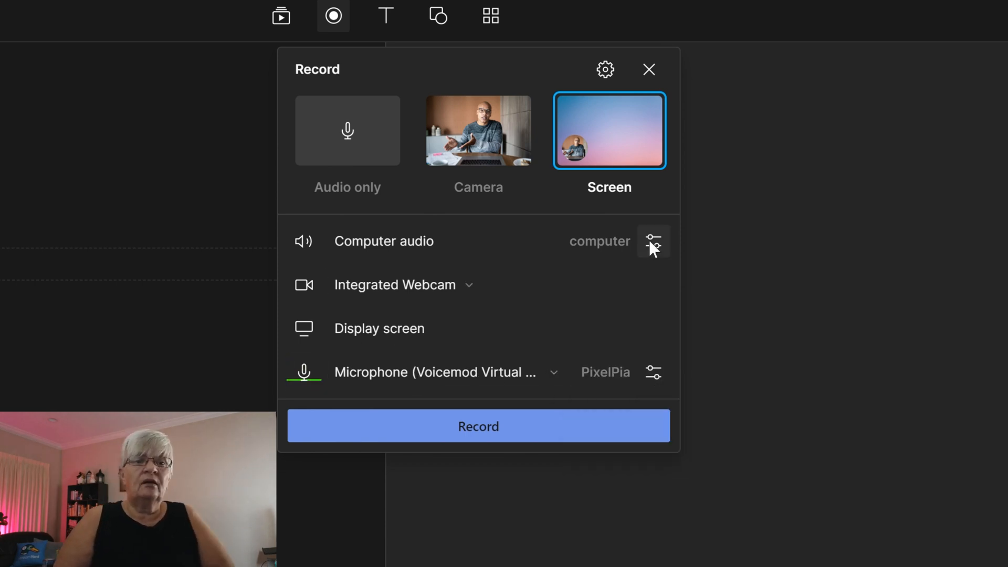
# Review the Studio Sound, Transcribe and separate audio tracks options in the computer audio and microphone input settings
pyautogui.click(651, 243)
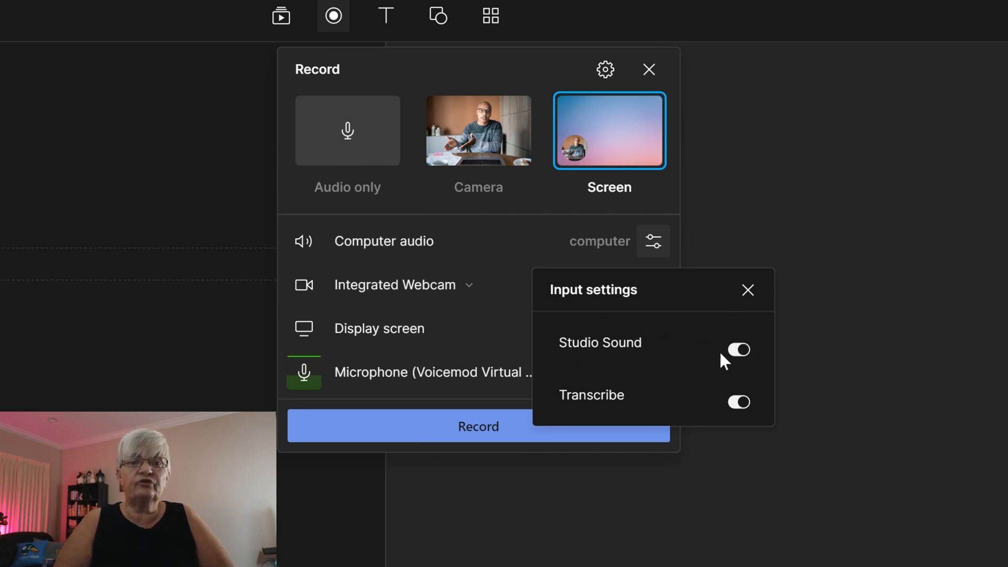
pyautogui.moveTo(740, 353)
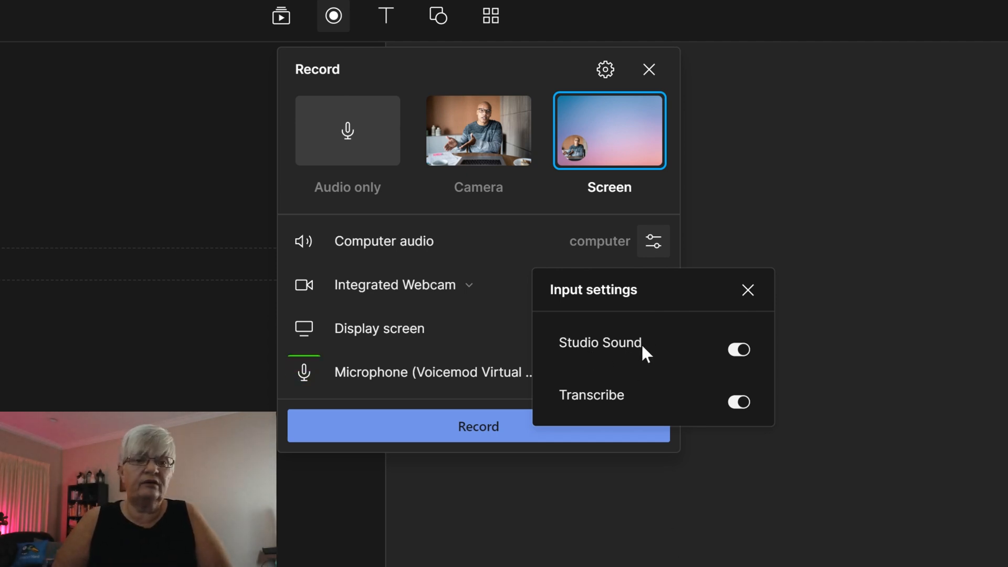
pyautogui.click(836, 472)
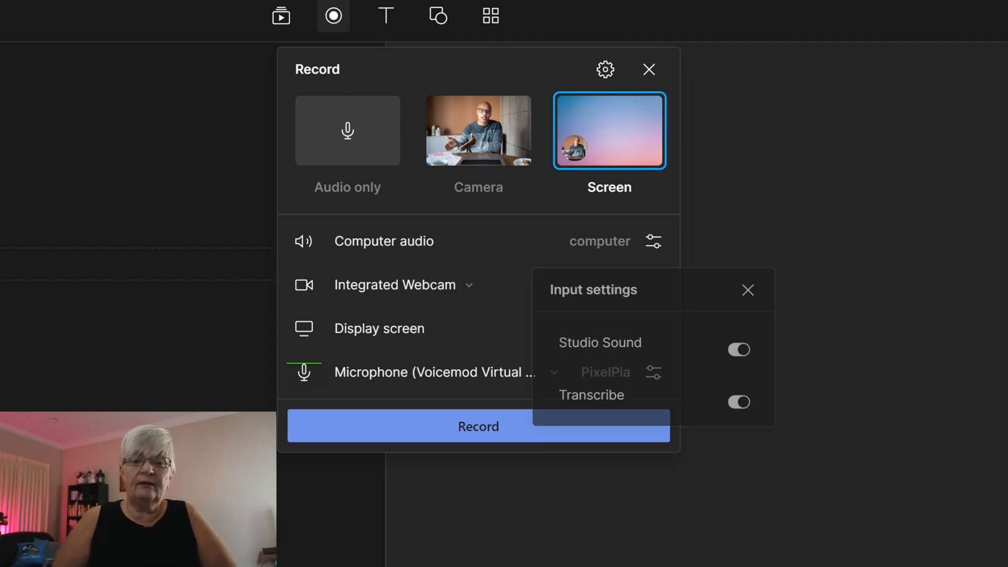
pyautogui.click(653, 372)
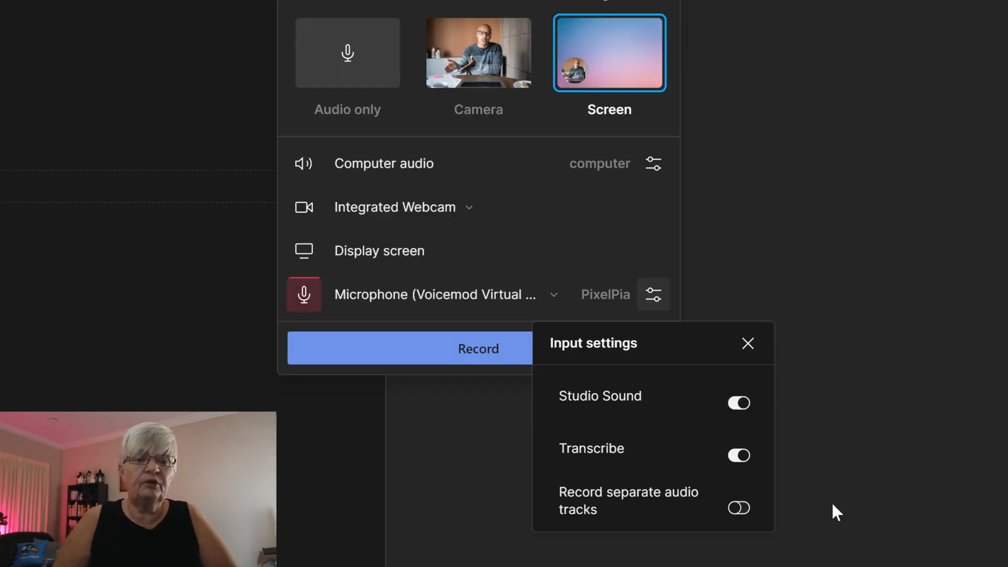
pyautogui.moveTo(746, 512)
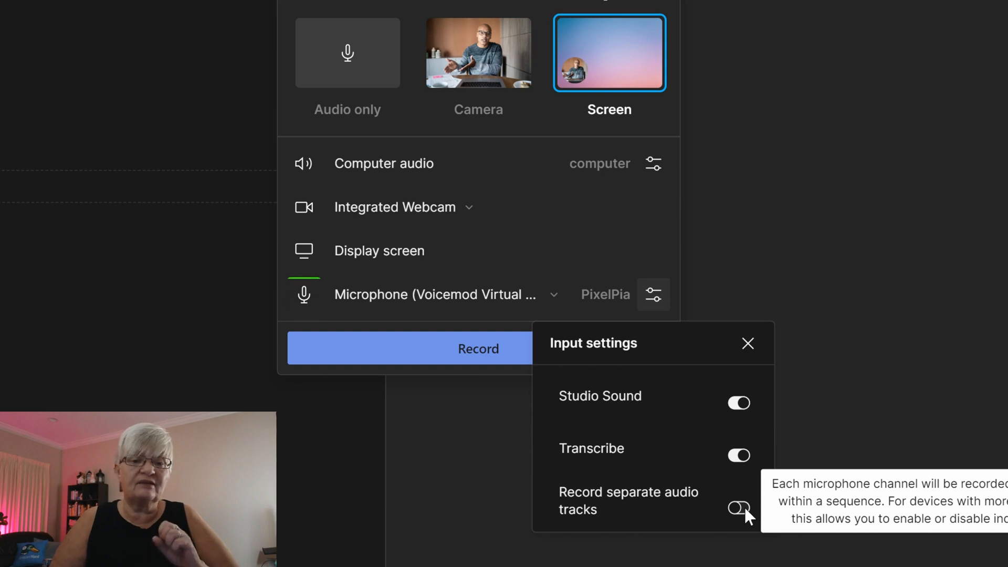
pyautogui.click(530, 265)
# Check the list of available microphones and start the screen and webcam recording
pyautogui.click(456, 295)
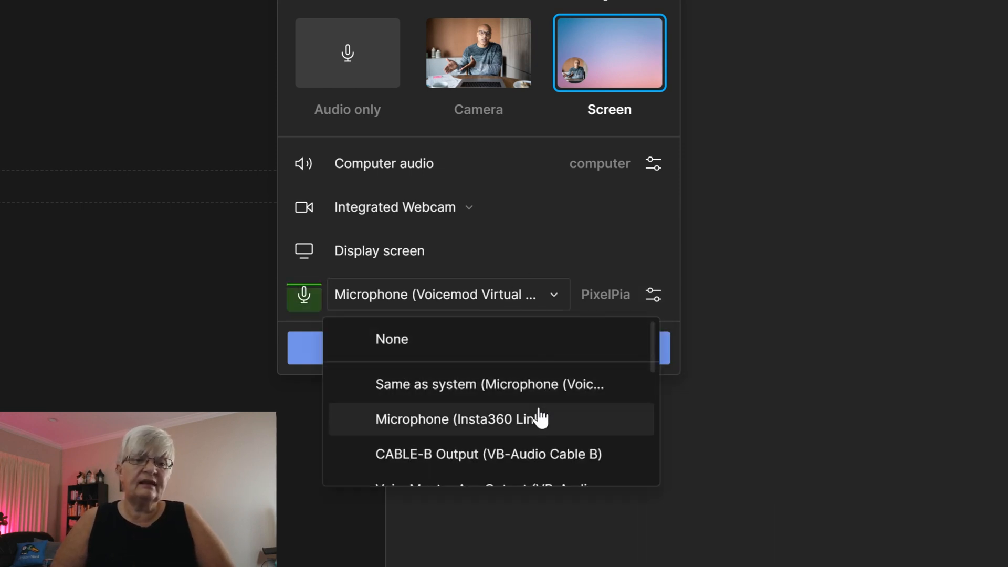
pyautogui.scroll(-5, 540, 418)
pyautogui.scroll(5, 540, 418)
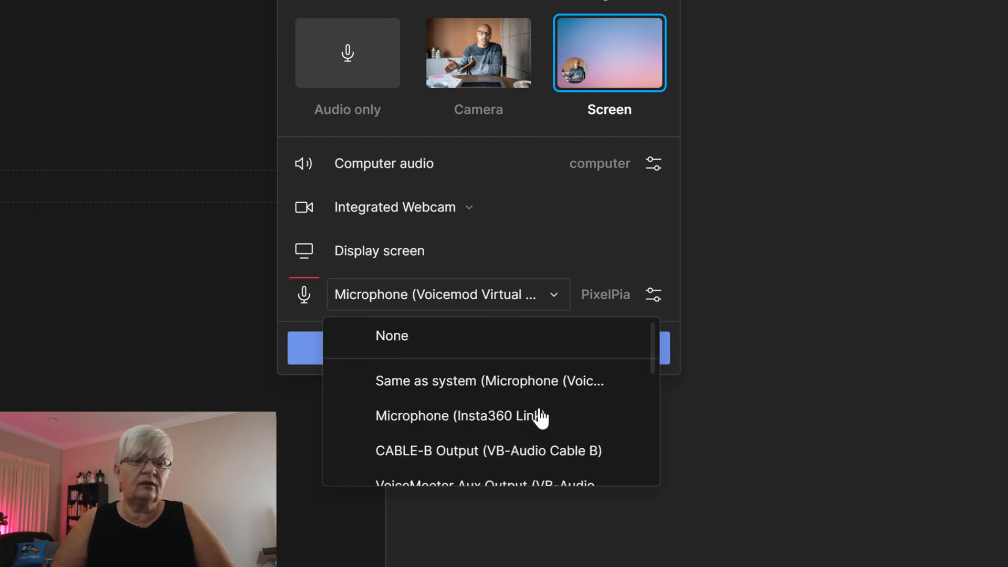
pyautogui.click(599, 213)
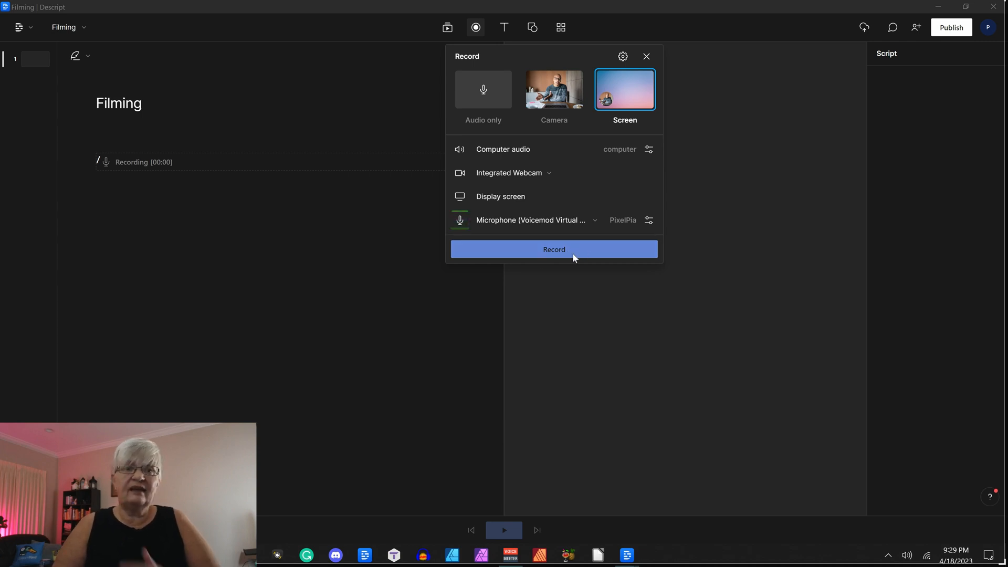
pyautogui.click(572, 253)
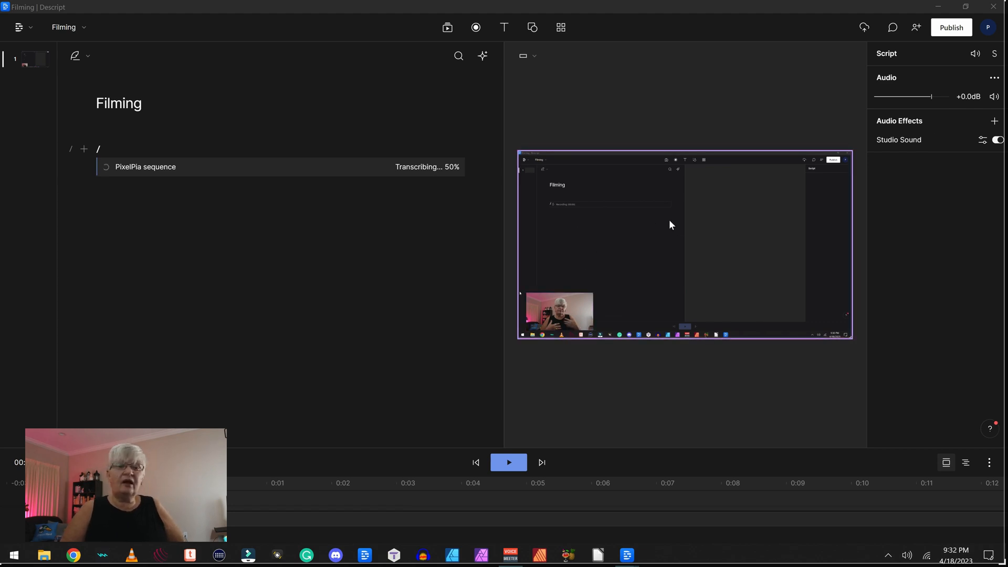
# Inspect the screen and webcam layers of the recording and the Multi-cam source choices for the webcam layer
pyautogui.click(630, 206)
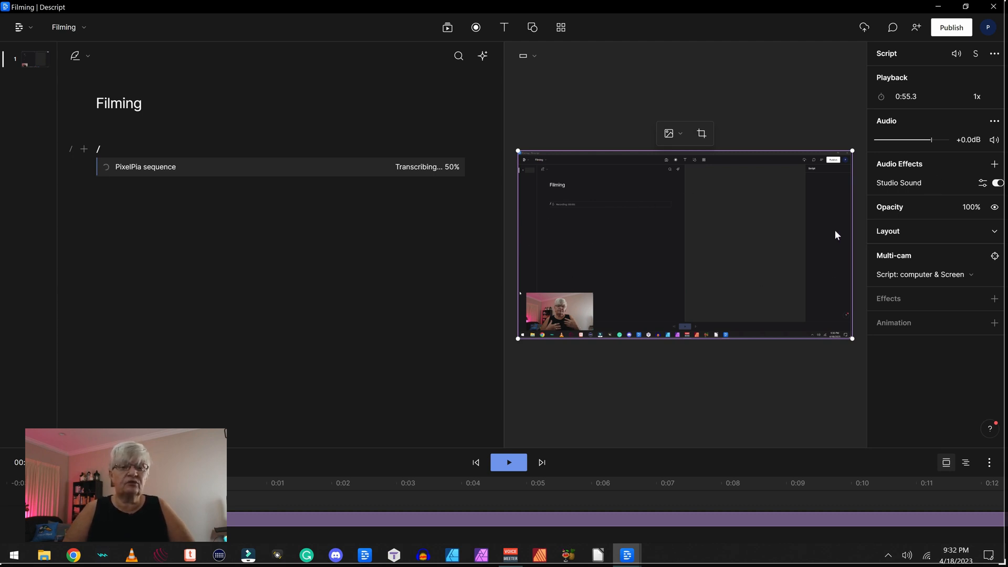
pyautogui.click(557, 311)
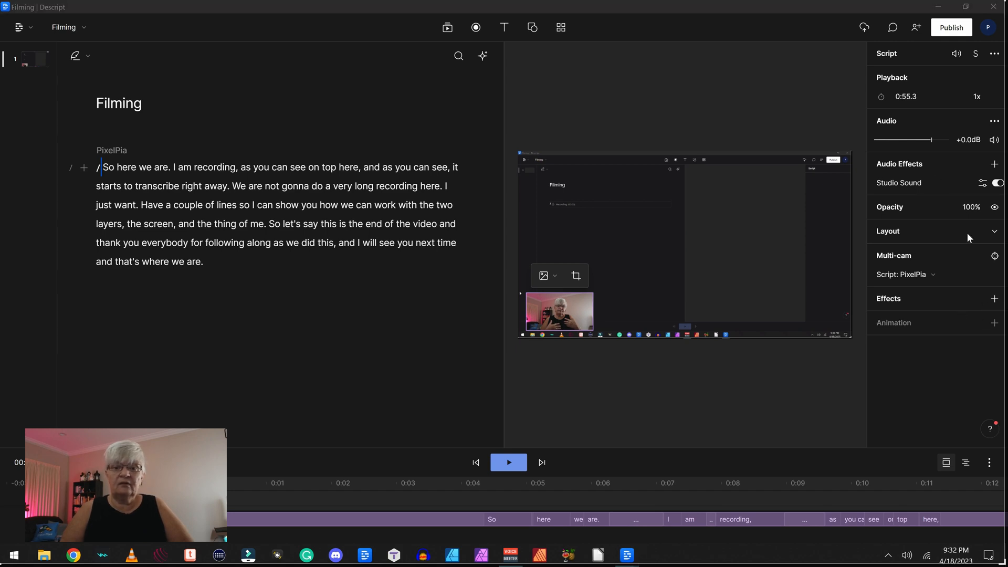
pyautogui.click(991, 277)
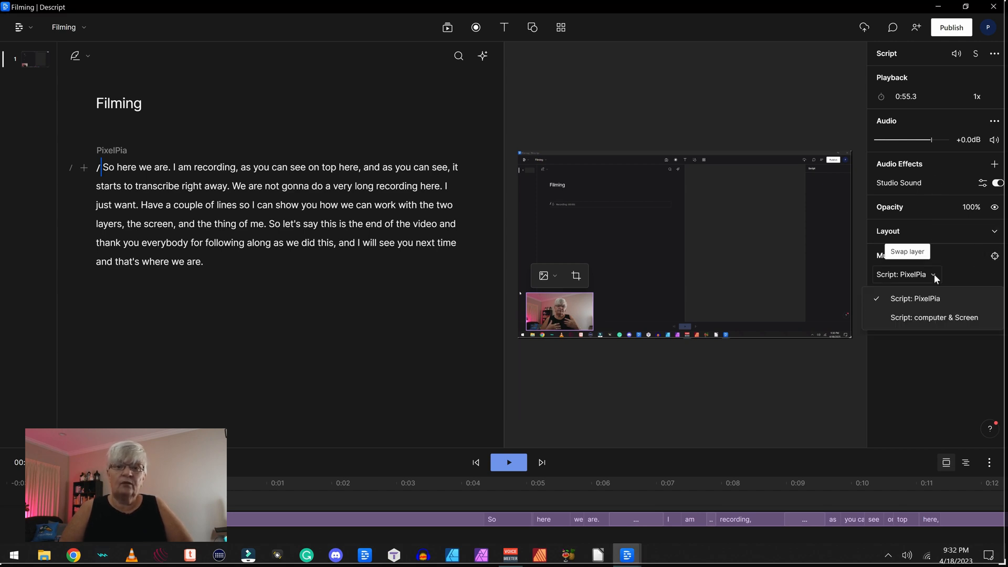
pyautogui.click(926, 305)
pyautogui.click(907, 275)
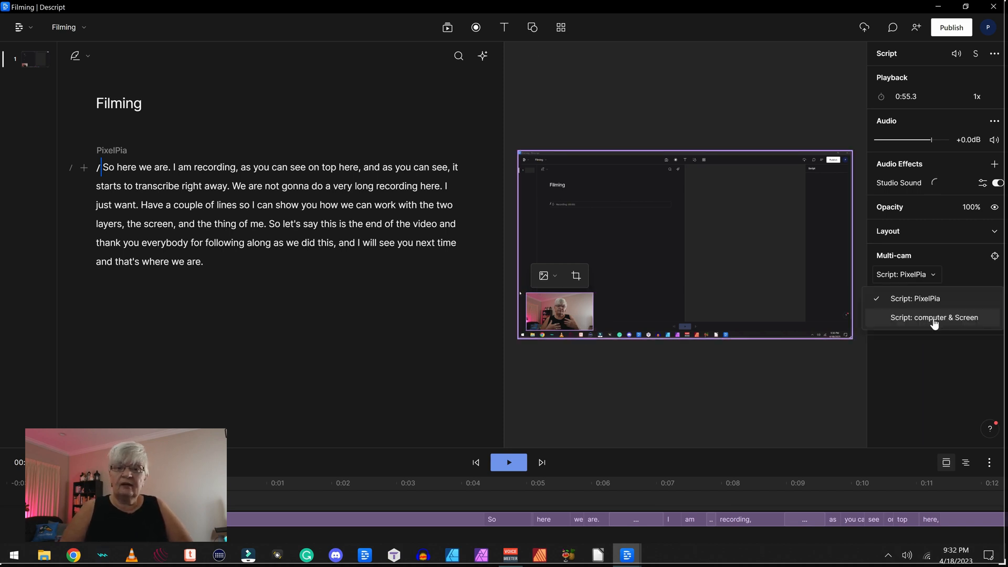
pyautogui.click(933, 319)
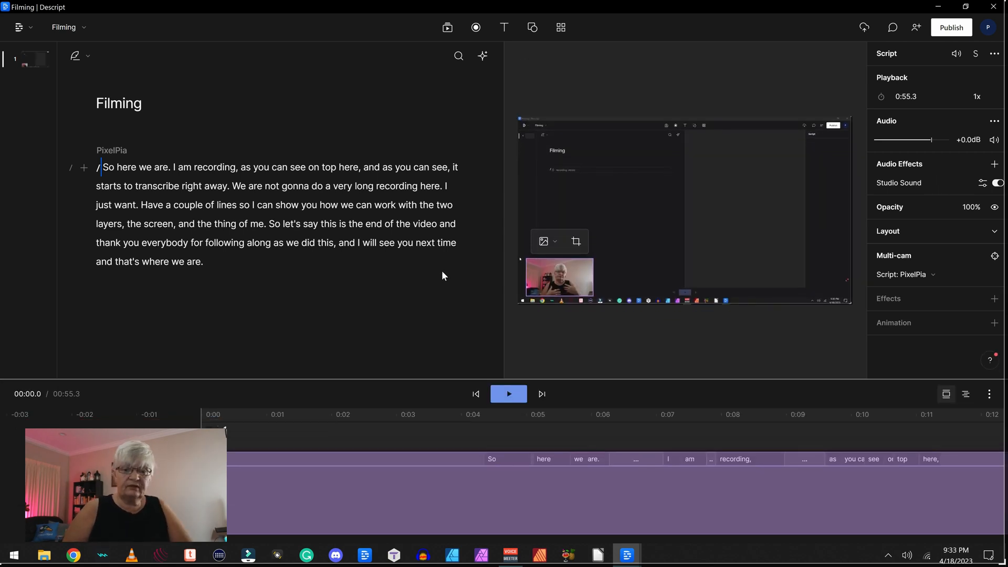
# Insert a scene break in the script directly before "thank you everybody"
pyautogui.click(334, 263)
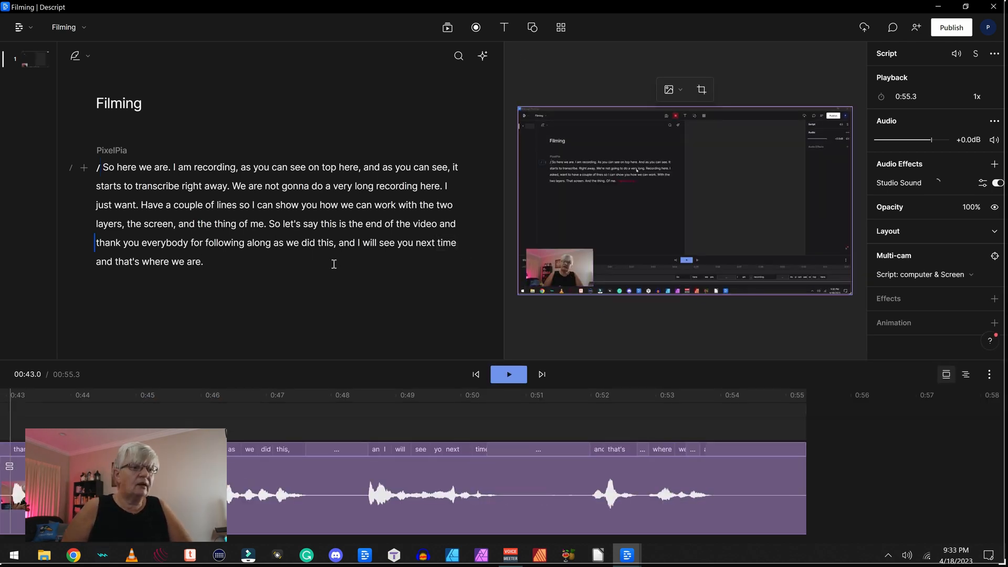
pyautogui.click(97, 241)
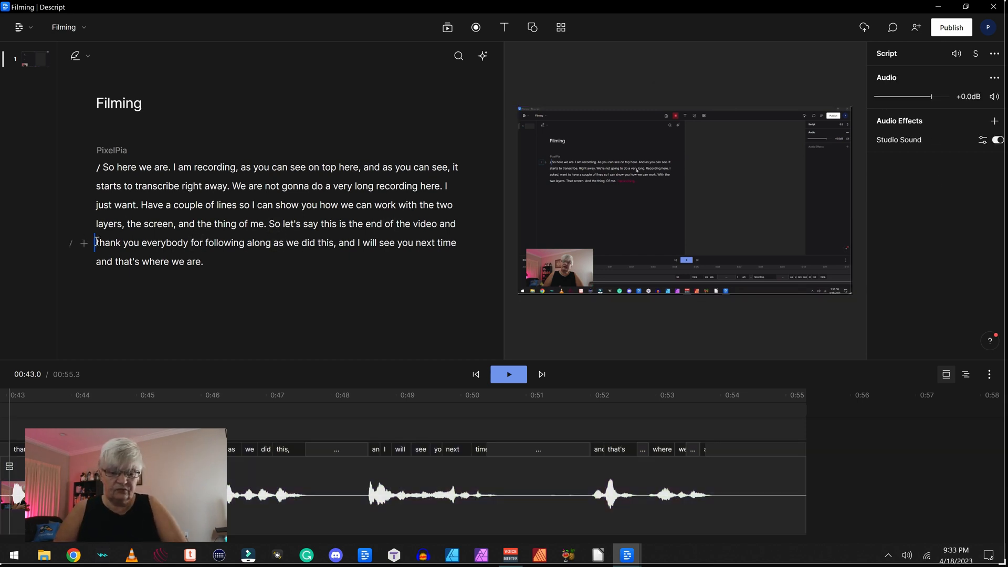
pyautogui.write('/')
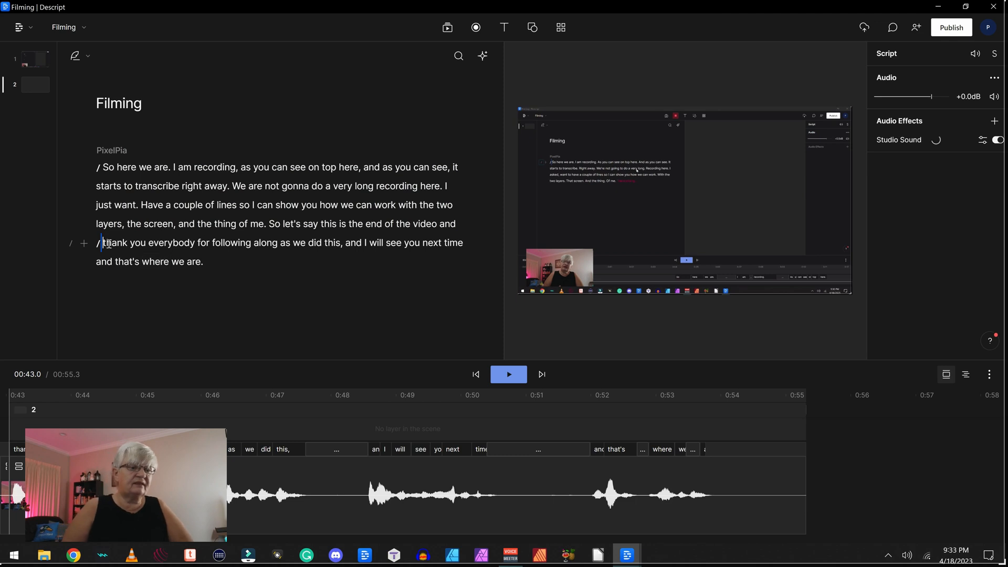
# Delete the screen recording layer from the second scene, keeping the webcam layer
pyautogui.moveTo(100, 245); pyautogui.dragTo(80, 240)
pyautogui.click(218, 264)
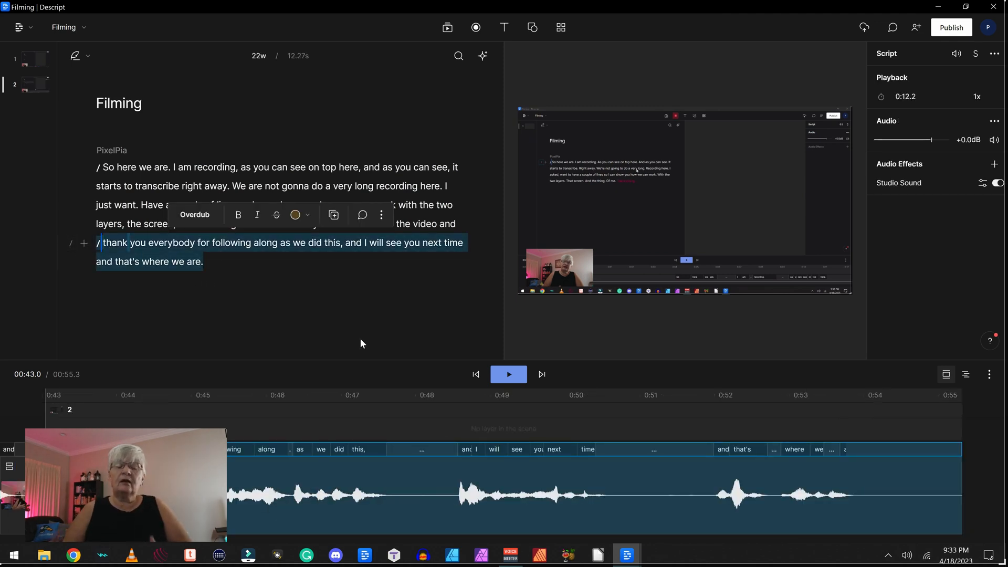
pyautogui.click(667, 174)
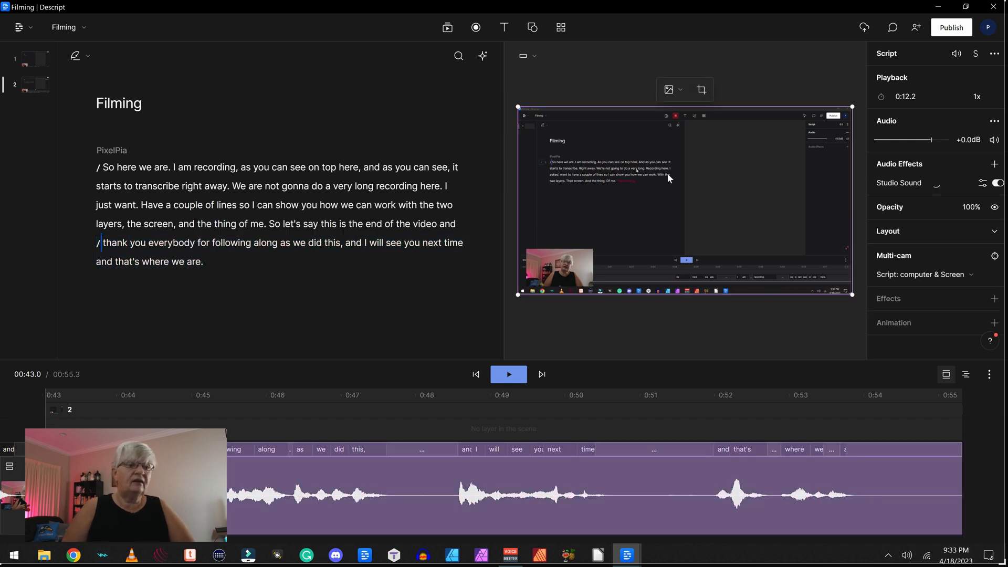
pyautogui.press('Delete')
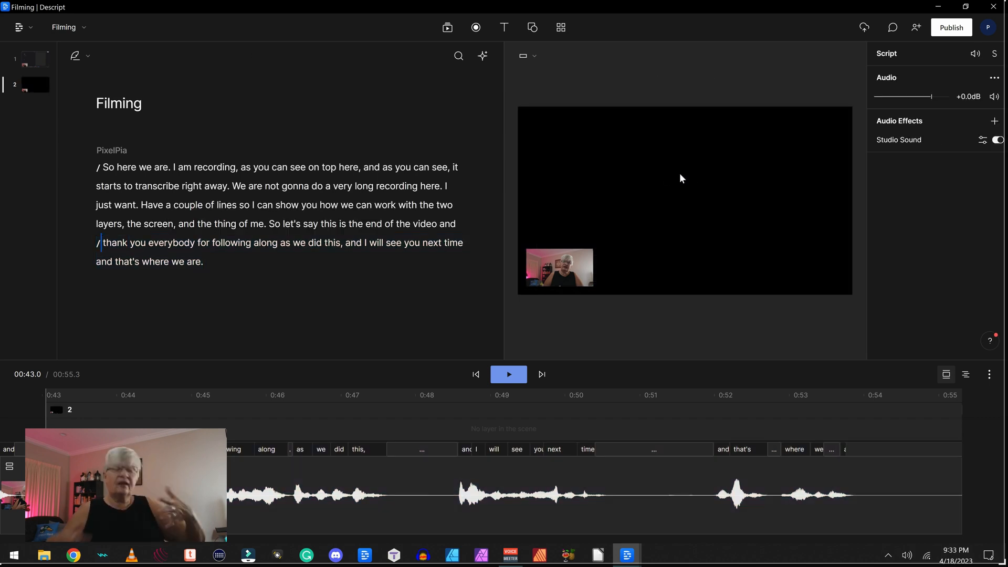
# Enlarge the webcam layer in the second scene to fill the whole frame, and pause playback of that scene
pyautogui.click(558, 272)
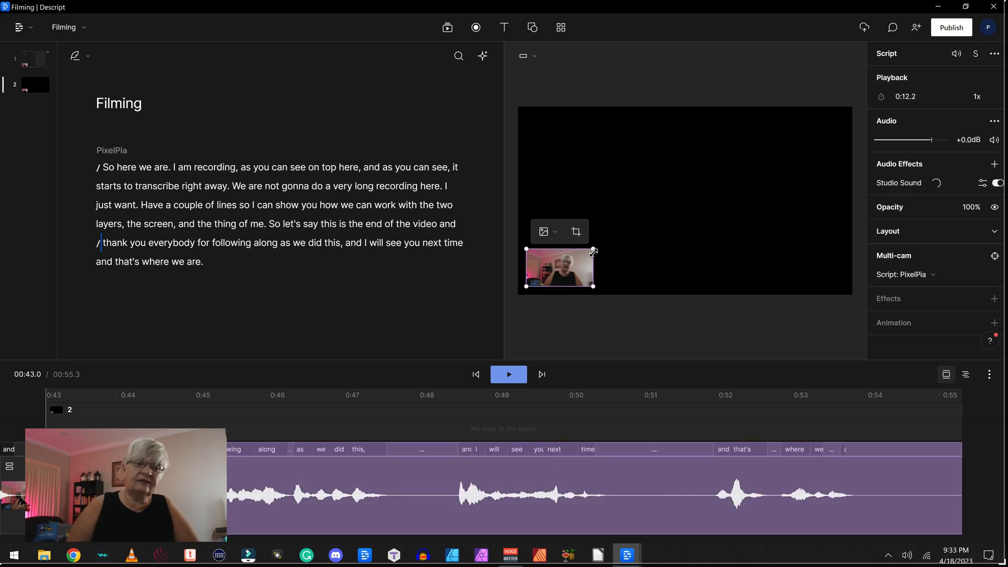
pyautogui.moveTo(594, 253); pyautogui.dragTo(851, 173)
pyautogui.moveTo(614, 221)
pyautogui.mouseDown()
pyautogui.moveTo(594, 232)
pyautogui.moveTo(616, 222)
pyautogui.moveTo(600, 225)
pyautogui.mouseUp()
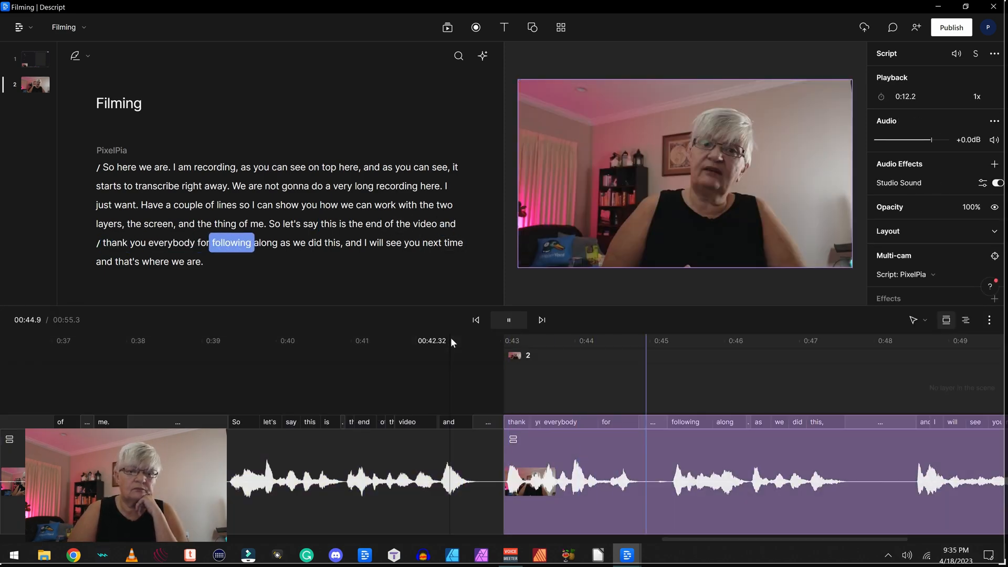
pyautogui.press('space')
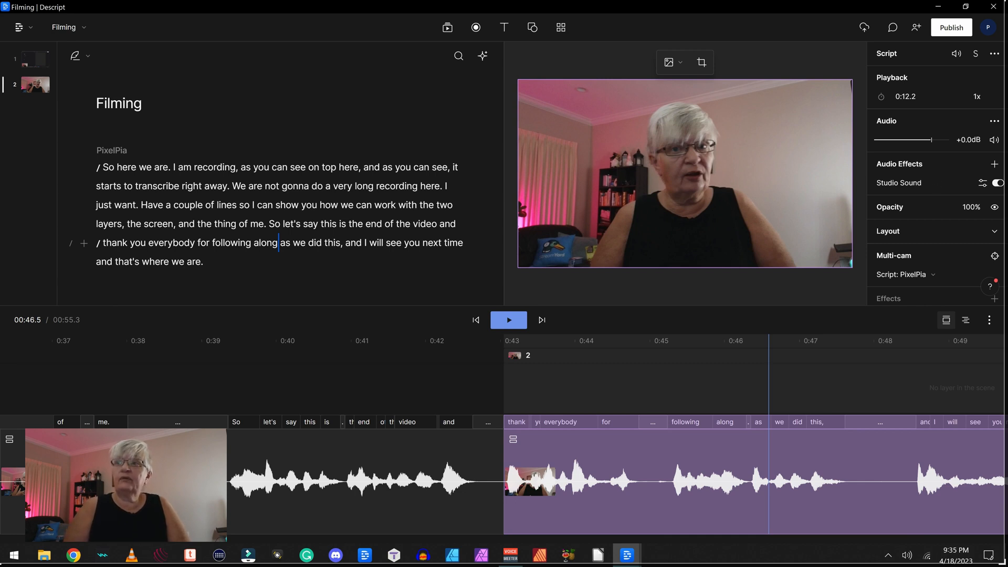
# Disable the Insta360 Link camera in the screen recording setup and switch it back on
pyautogui.click(476, 27)
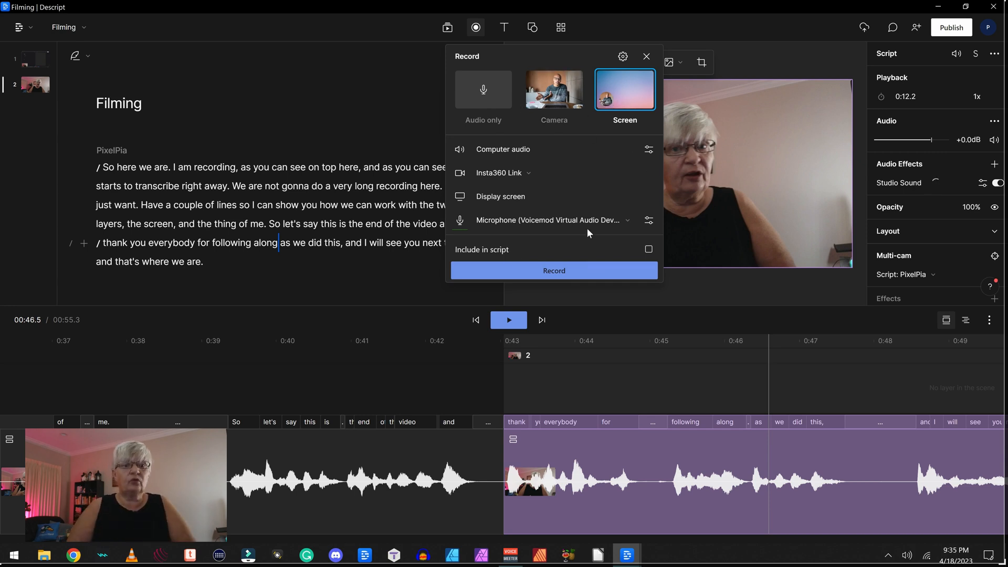
pyautogui.click(456, 173)
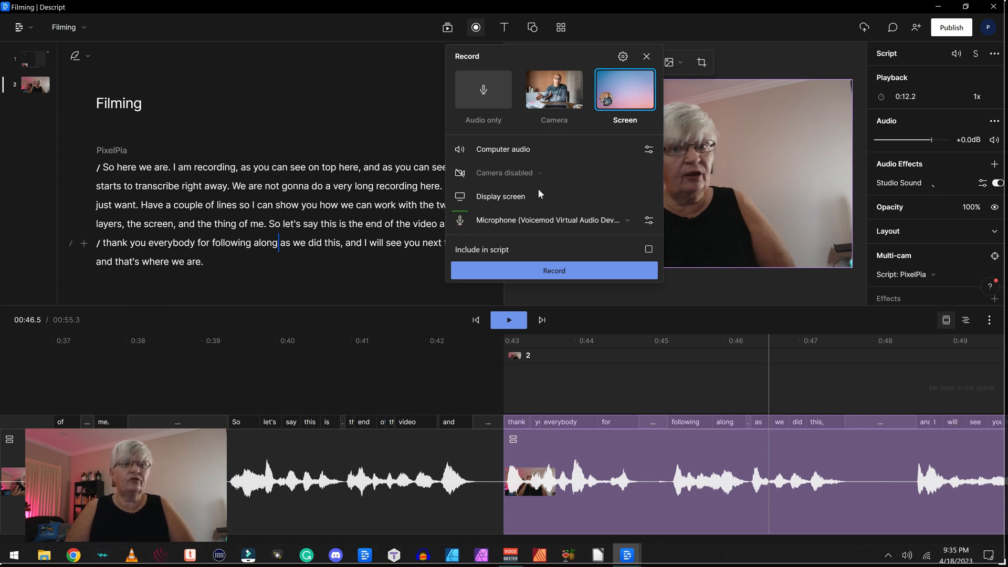
pyautogui.click(461, 174)
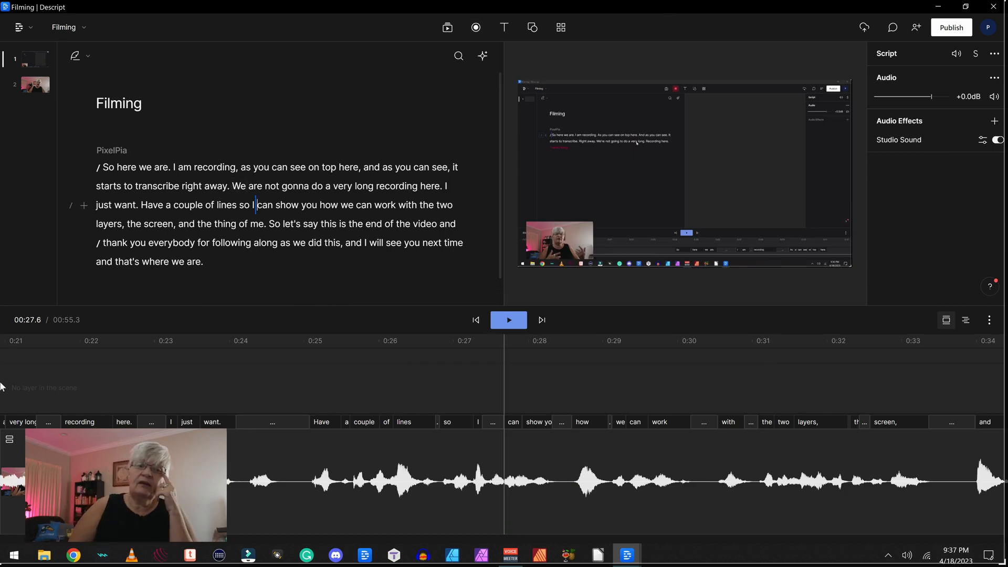
# Open the export settings for the current composition and set the video resolution to 4K
pyautogui.click(32, 26)
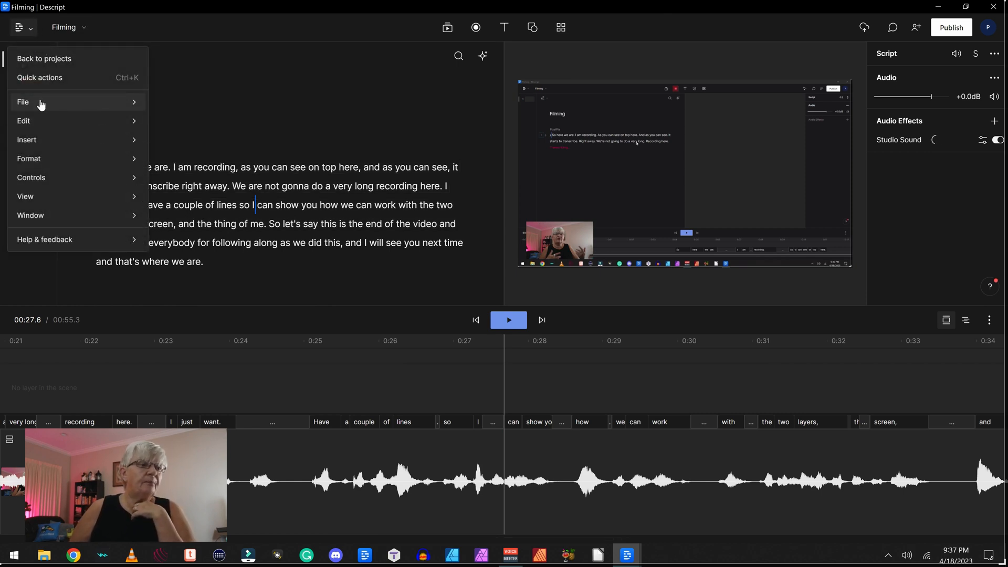
pyautogui.moveTo(29, 104)
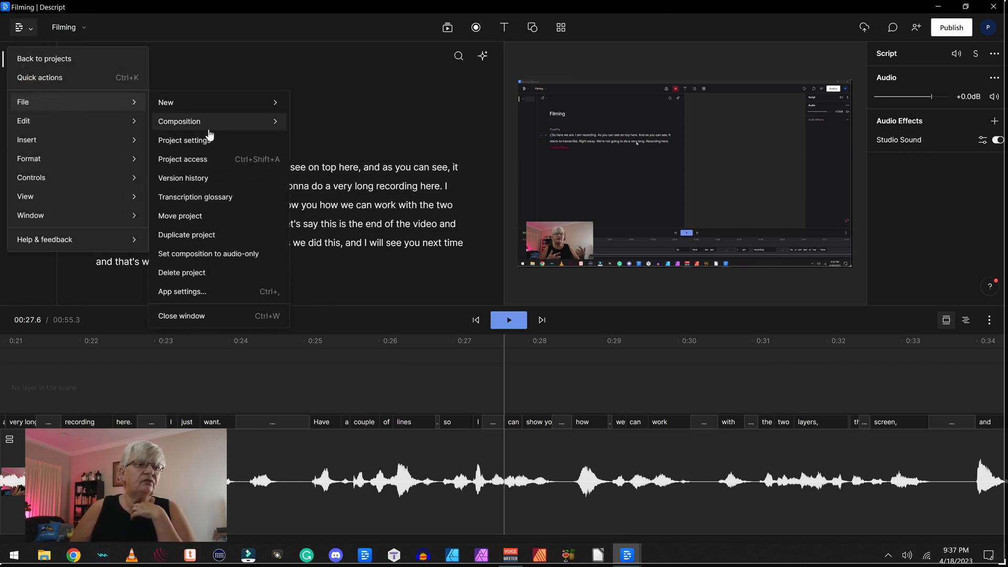
pyautogui.moveTo(226, 128)
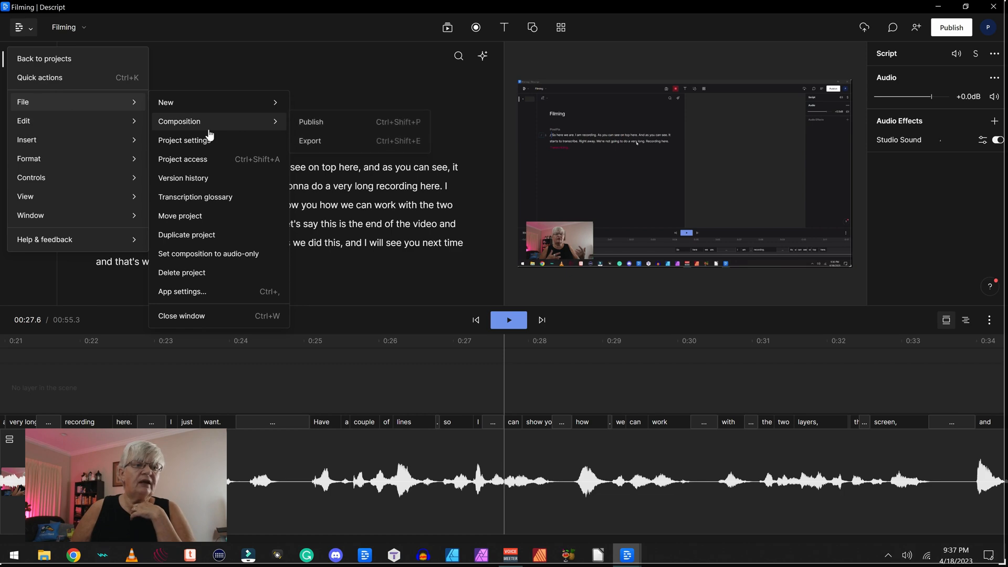
pyautogui.click(332, 146)
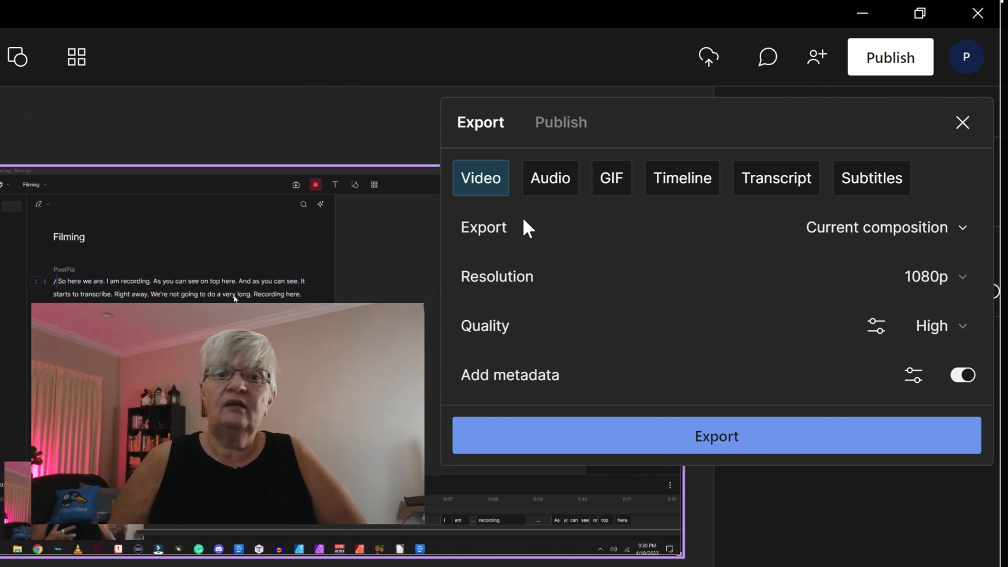
pyautogui.click(868, 288)
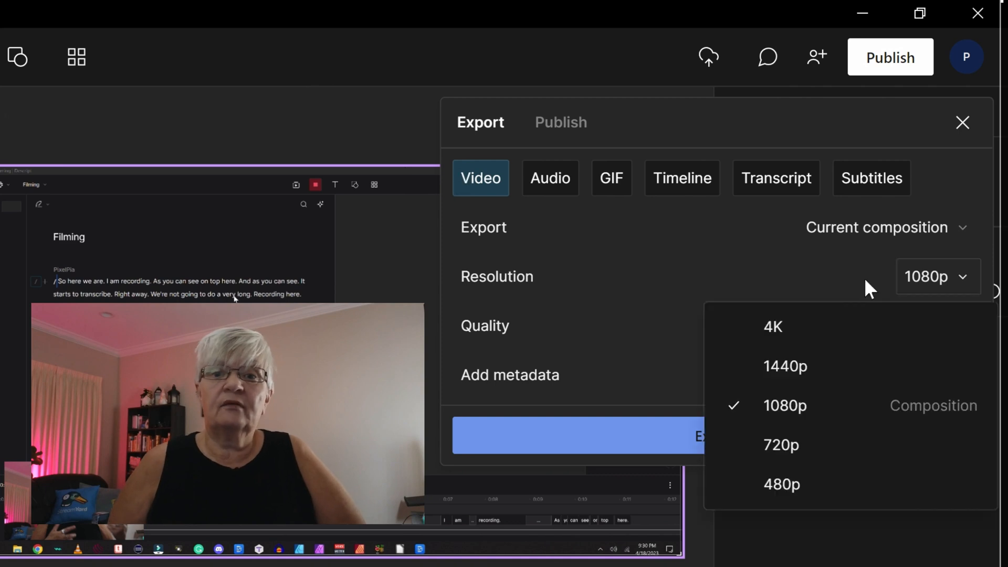
pyautogui.click(767, 339)
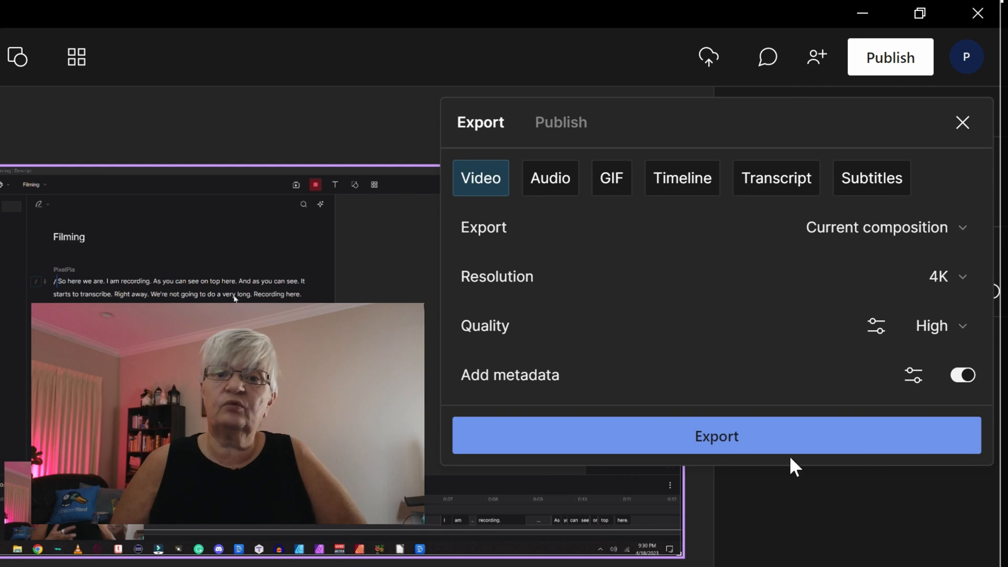
# Examine the export options for audio, transcript and subtitles, including the available transcript file formats
pyautogui.click(557, 174)
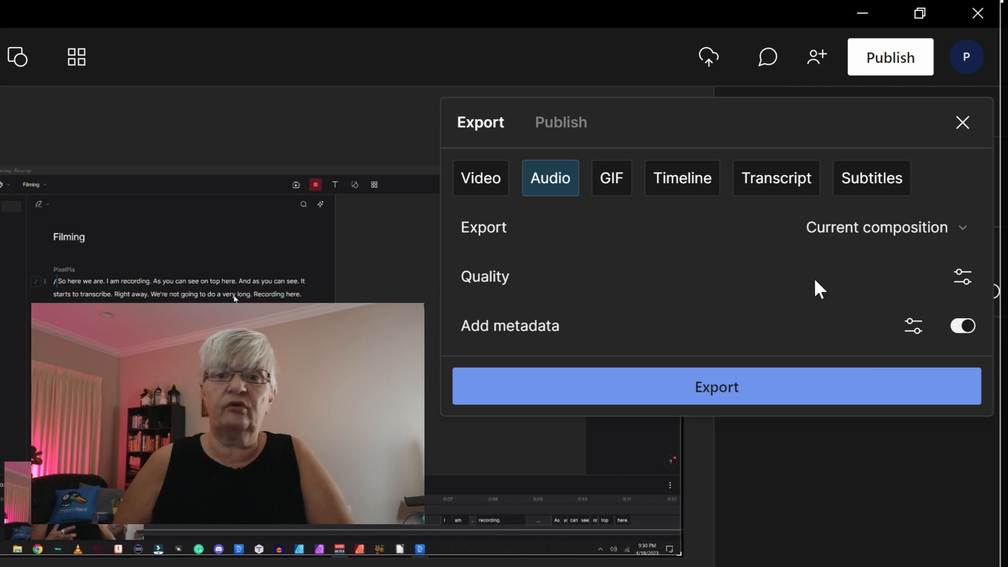
pyautogui.click(803, 185)
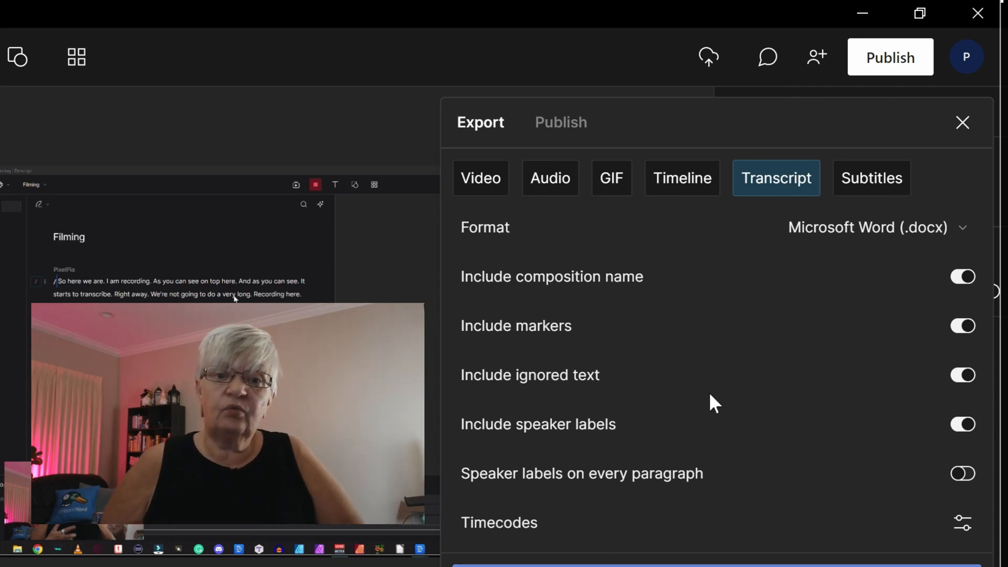
pyautogui.click(956, 225)
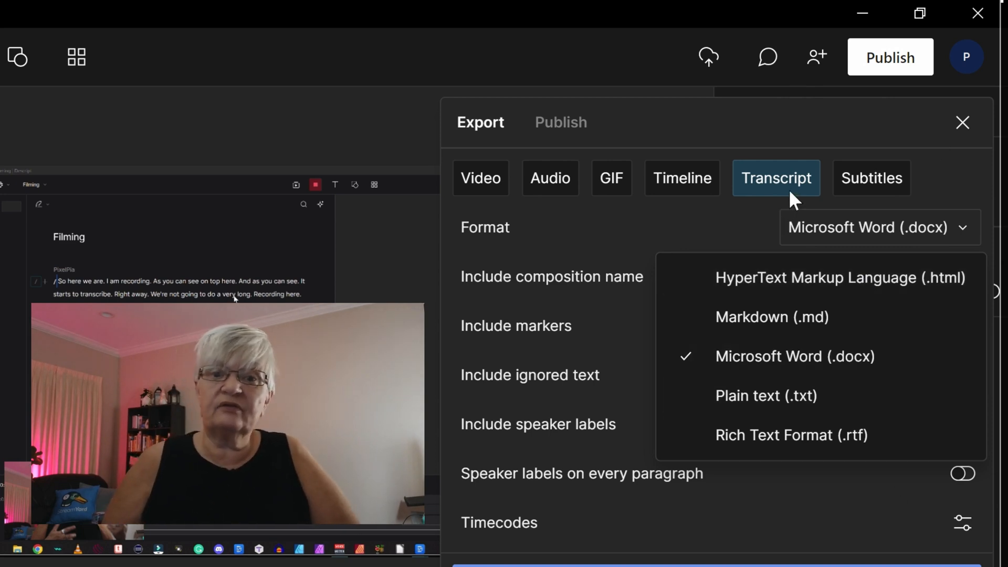
pyautogui.click(878, 184)
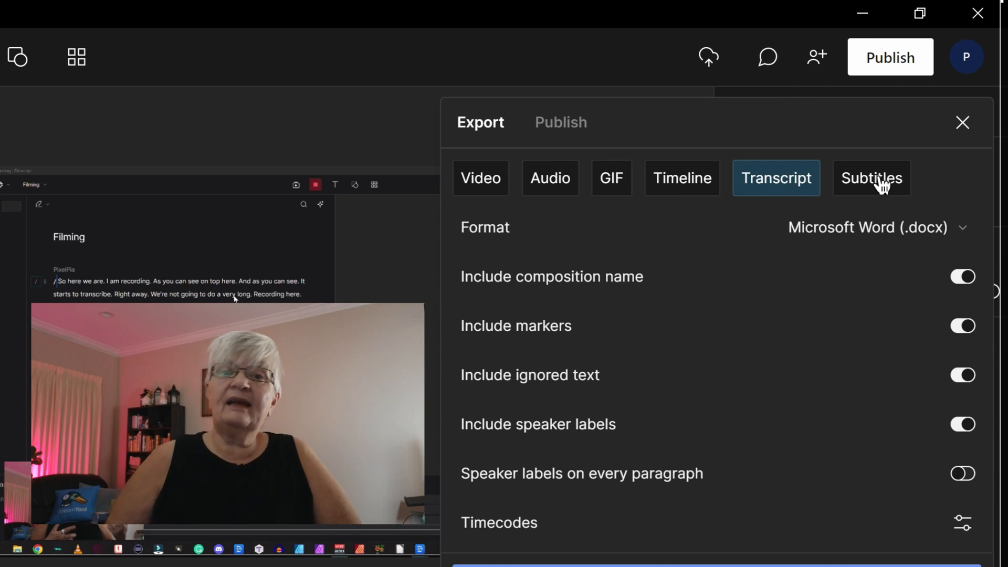
pyautogui.click(882, 185)
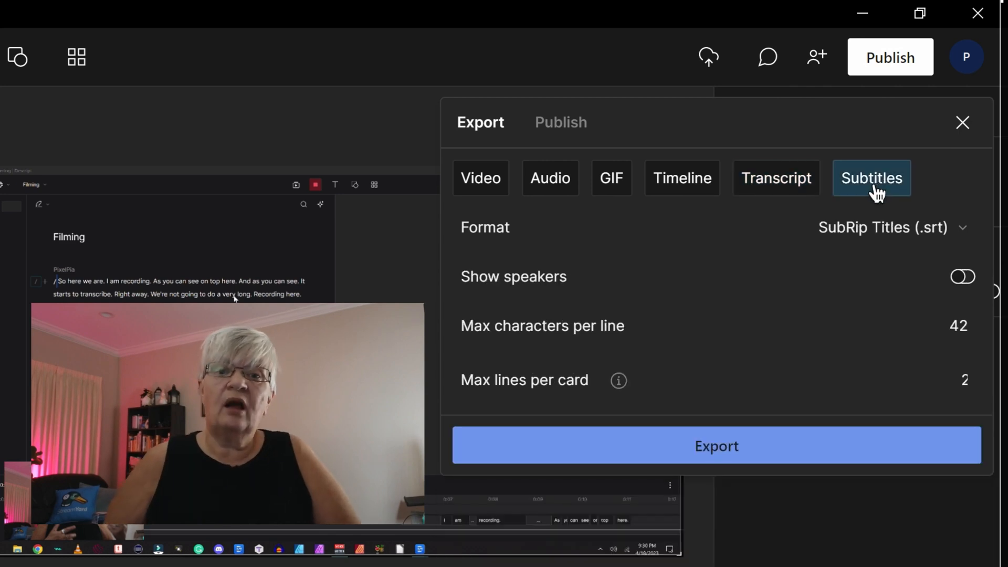